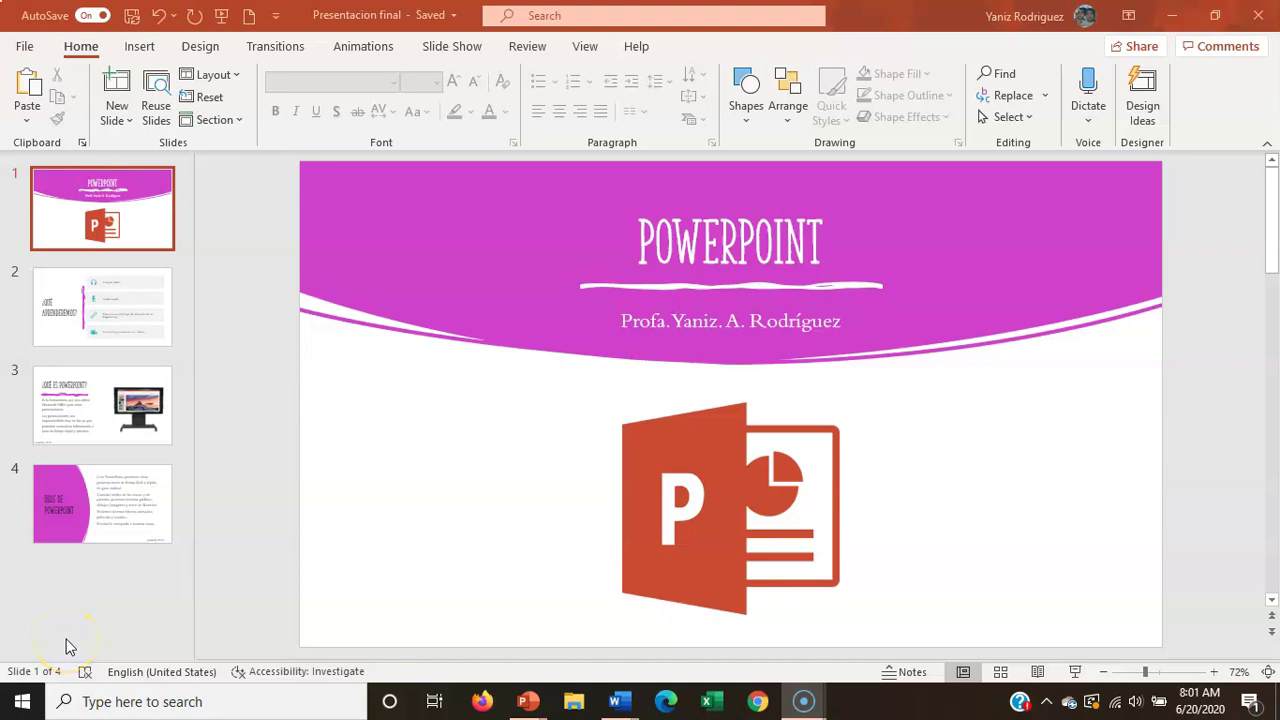
# Step: Show the Insert tab's Audio options for the title slide, pointing to Record Audio
pyautogui.click(78, 645)
pyautogui.click(140, 47)
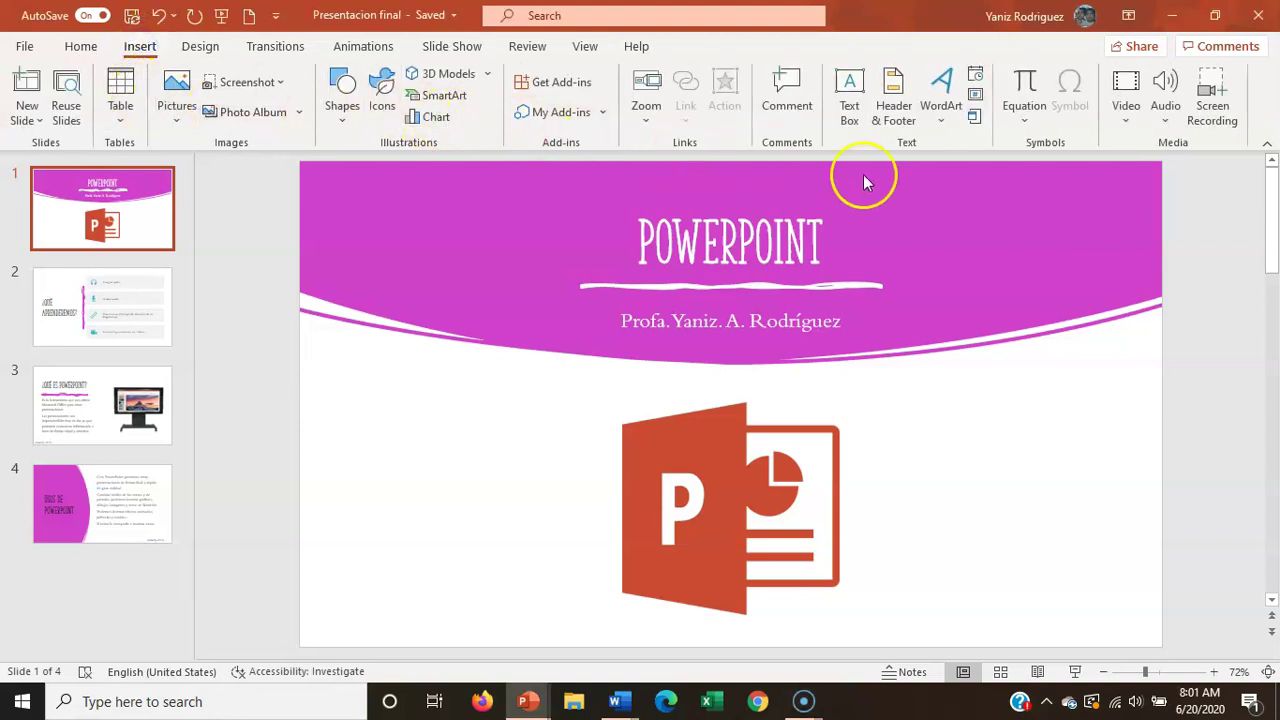
pyautogui.click(1163, 112)
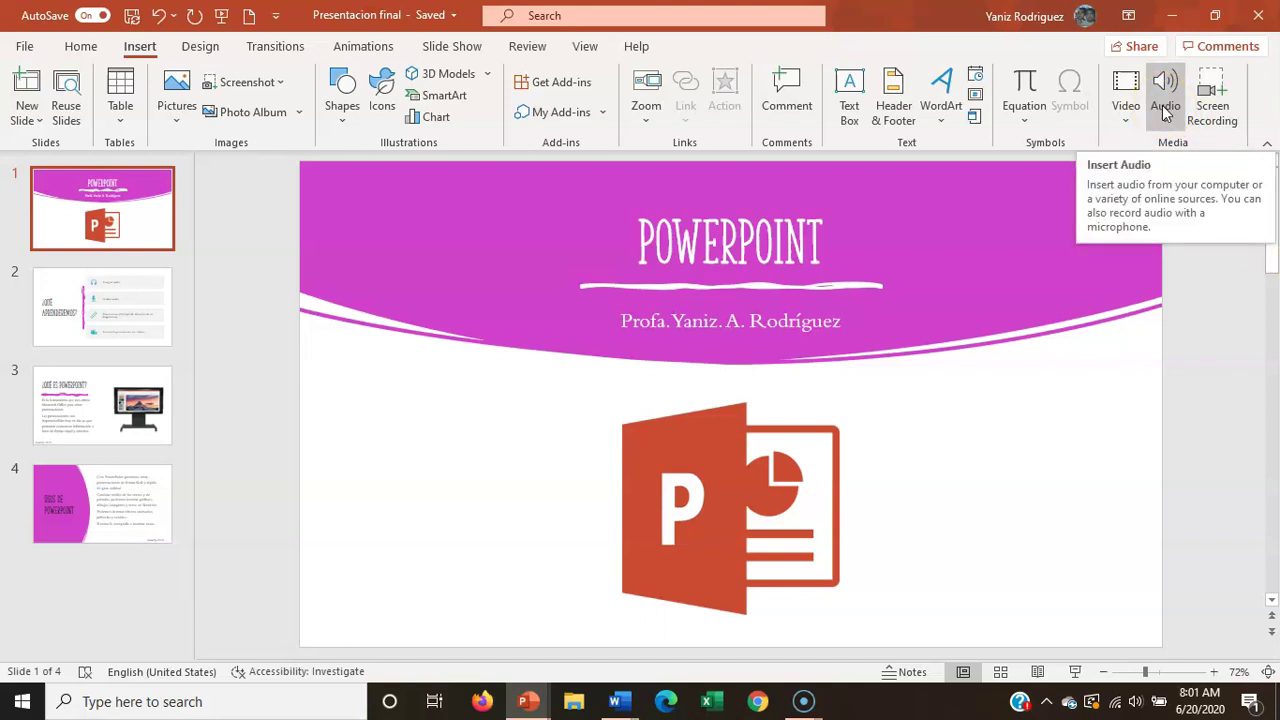
pyautogui.click(1166, 118)
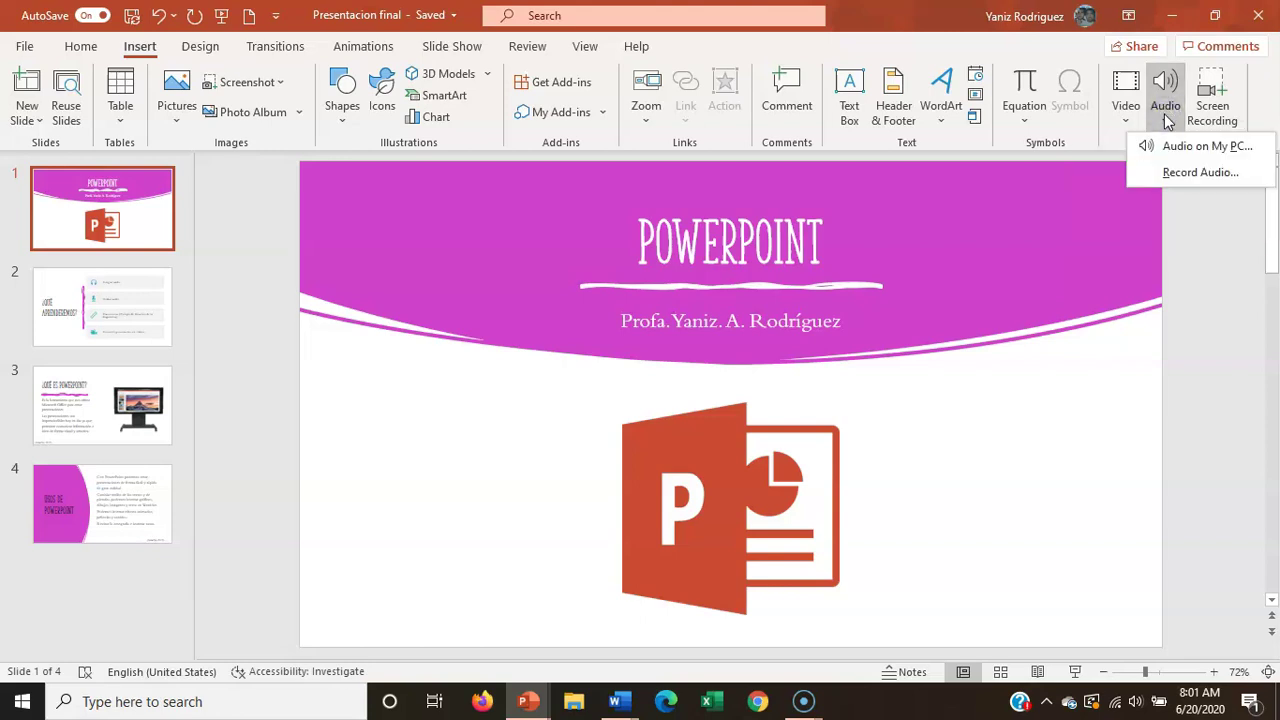
pyautogui.click(1170, 148)
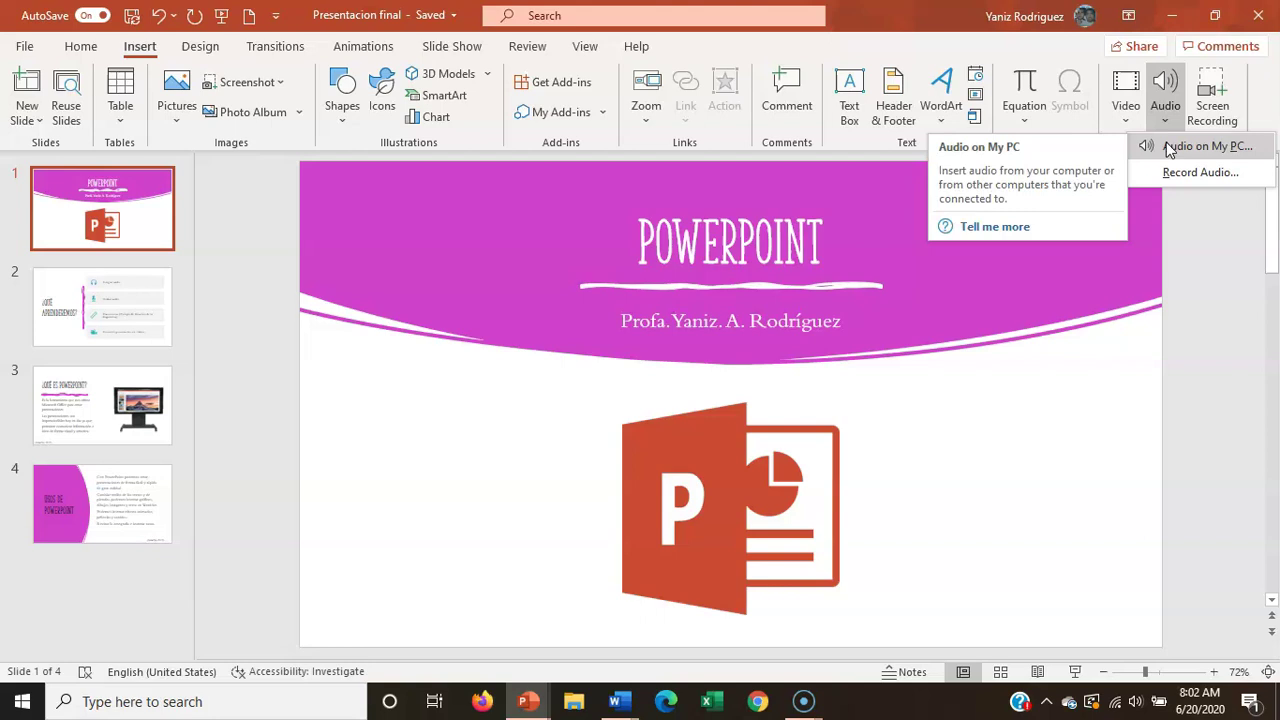
pyautogui.click(1166, 178)
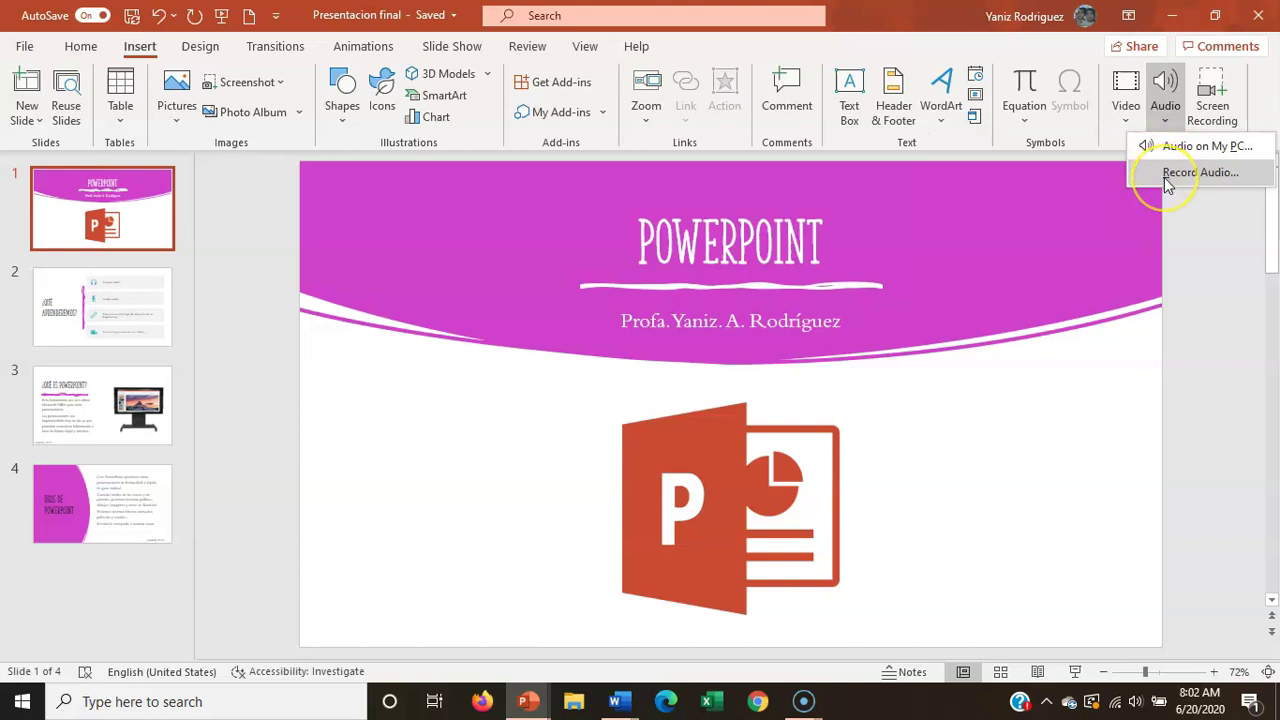
# Step: Record a 1-second narration clip and insert it on the title slide as 'Recorded Sound'
pyautogui.click(1164, 177)
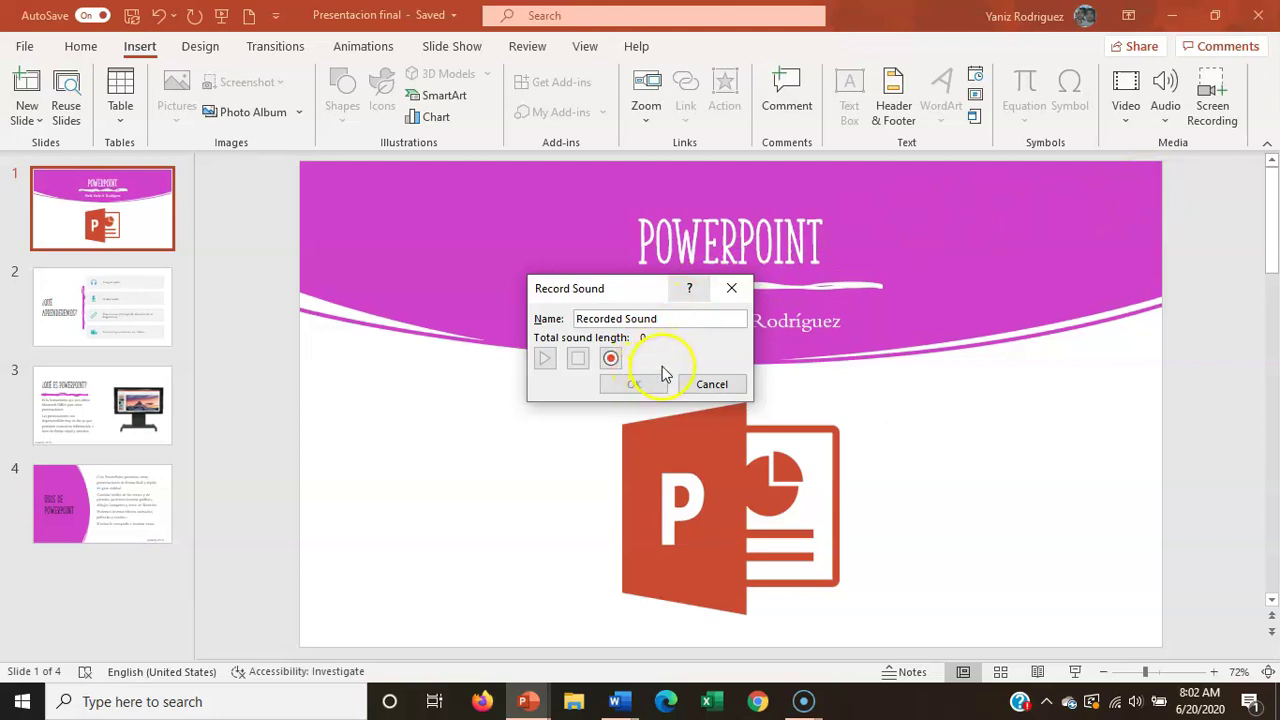
pyautogui.click(612, 360)
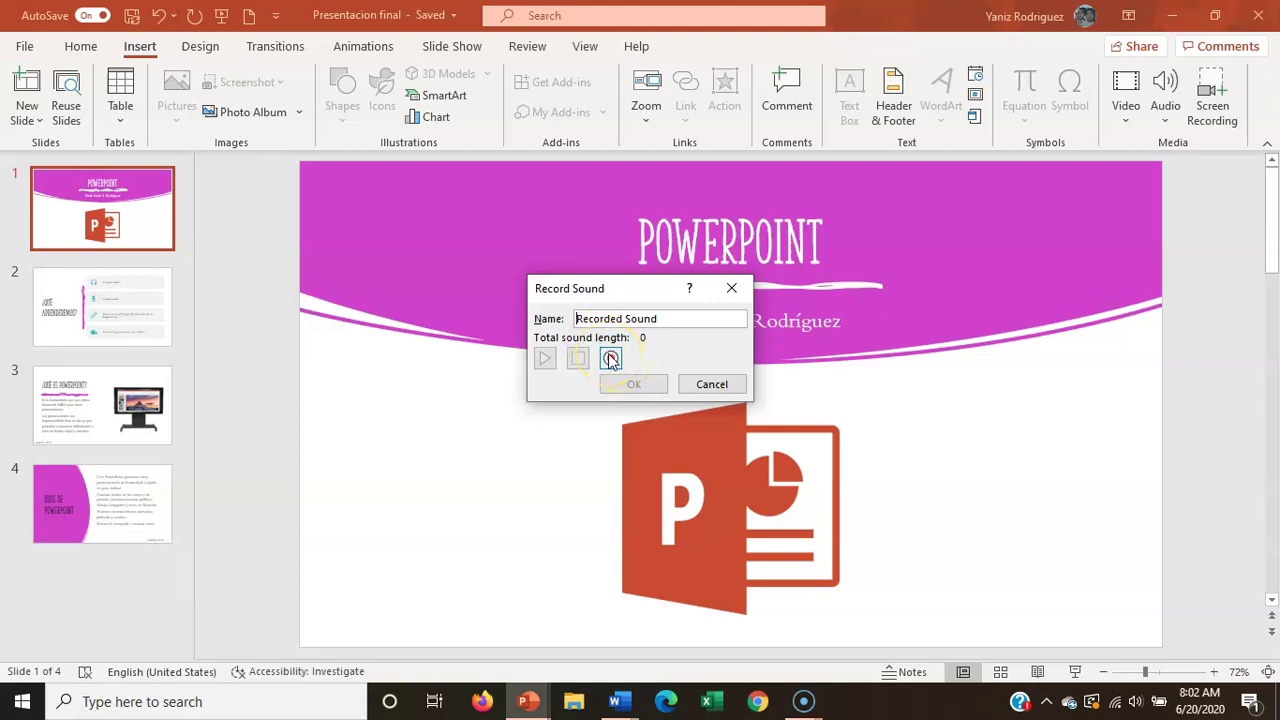
pyautogui.click(612, 360)
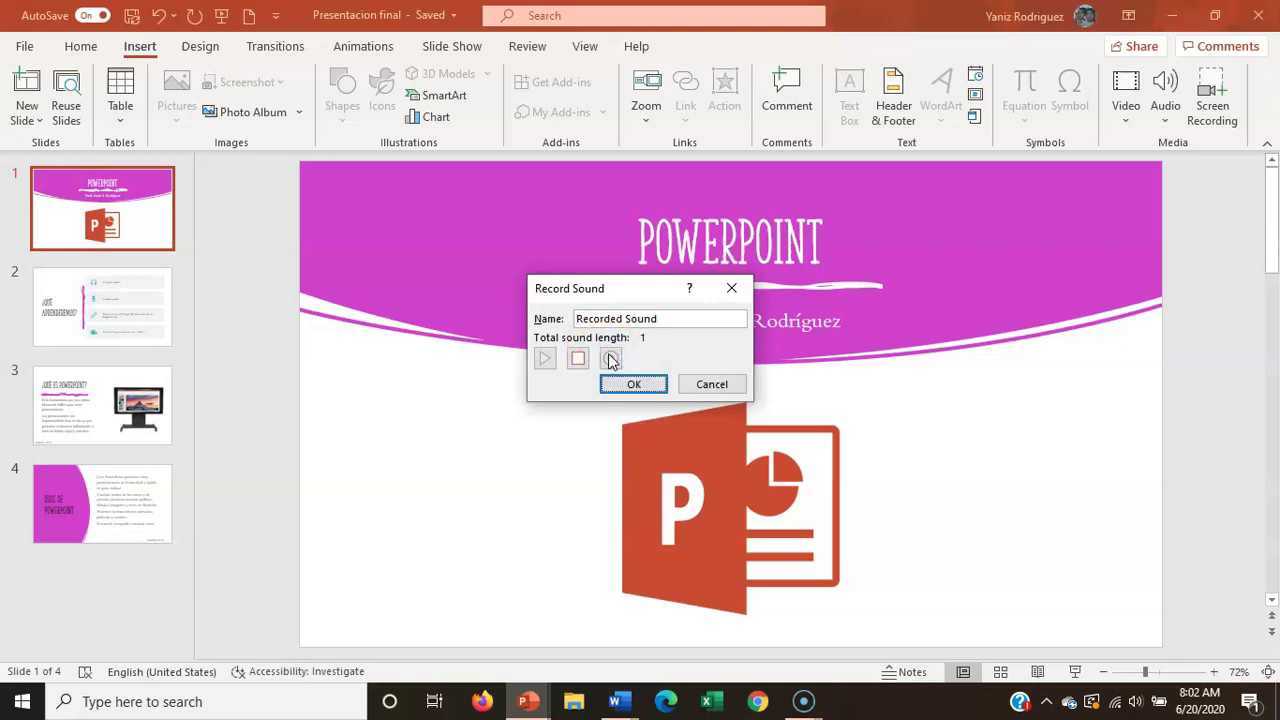
pyautogui.click(633, 385)
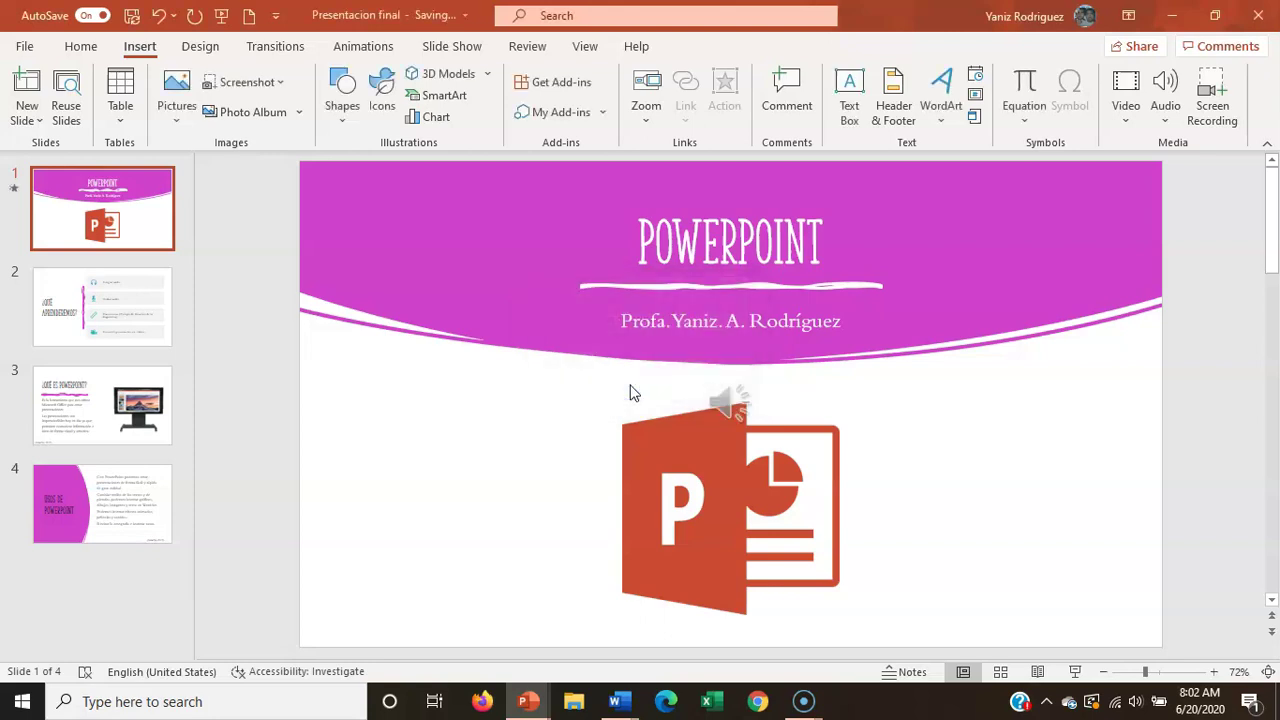
# Step: Move the speaker icon to the slide's top-left corner and play the narration back
pyautogui.moveTo(724, 398); pyautogui.dragTo(365, 208)
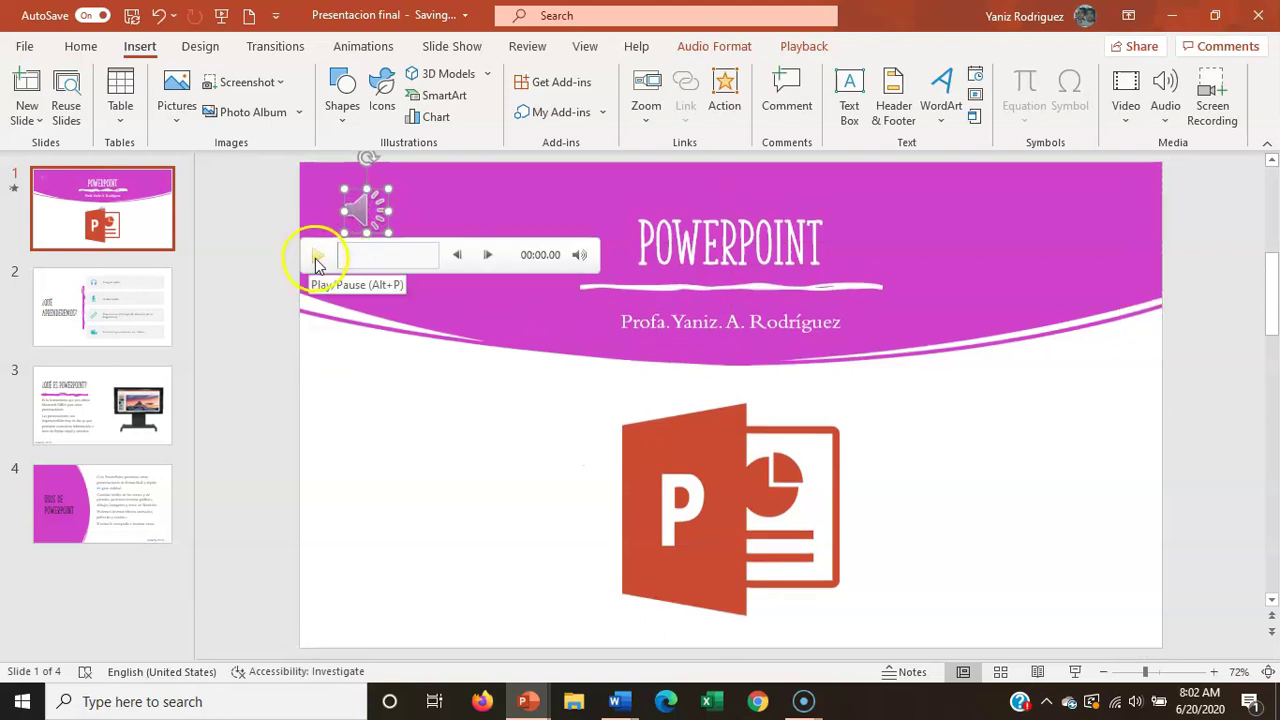
pyautogui.click(315, 258)
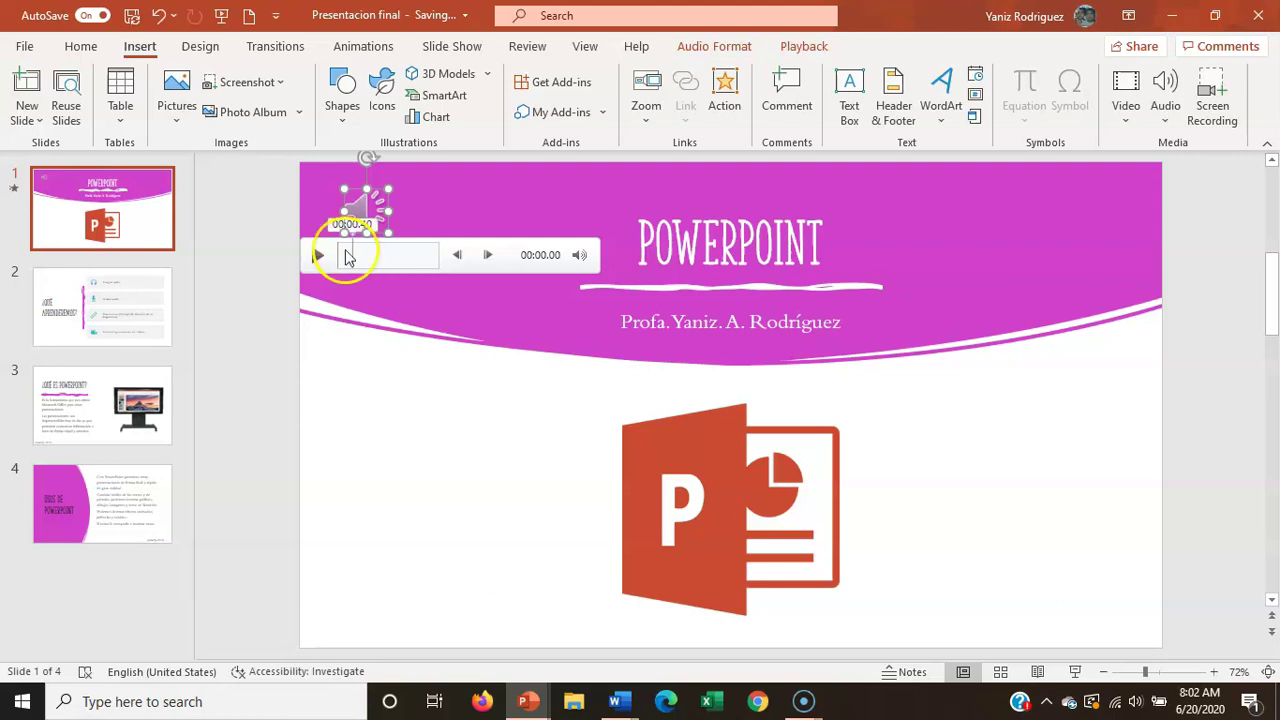
pyautogui.click(802, 47)
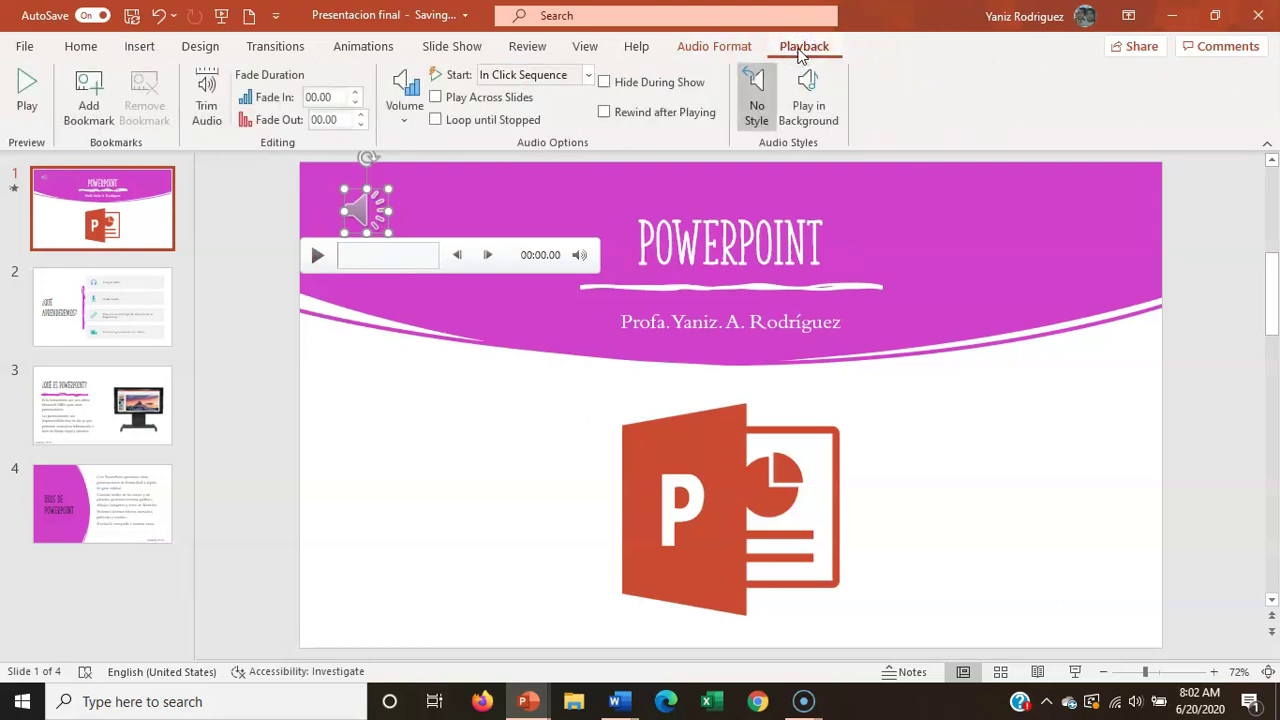
# Step: Set the narration's Start to Automatically and turn on Hide During Show
pyautogui.click(588, 75)
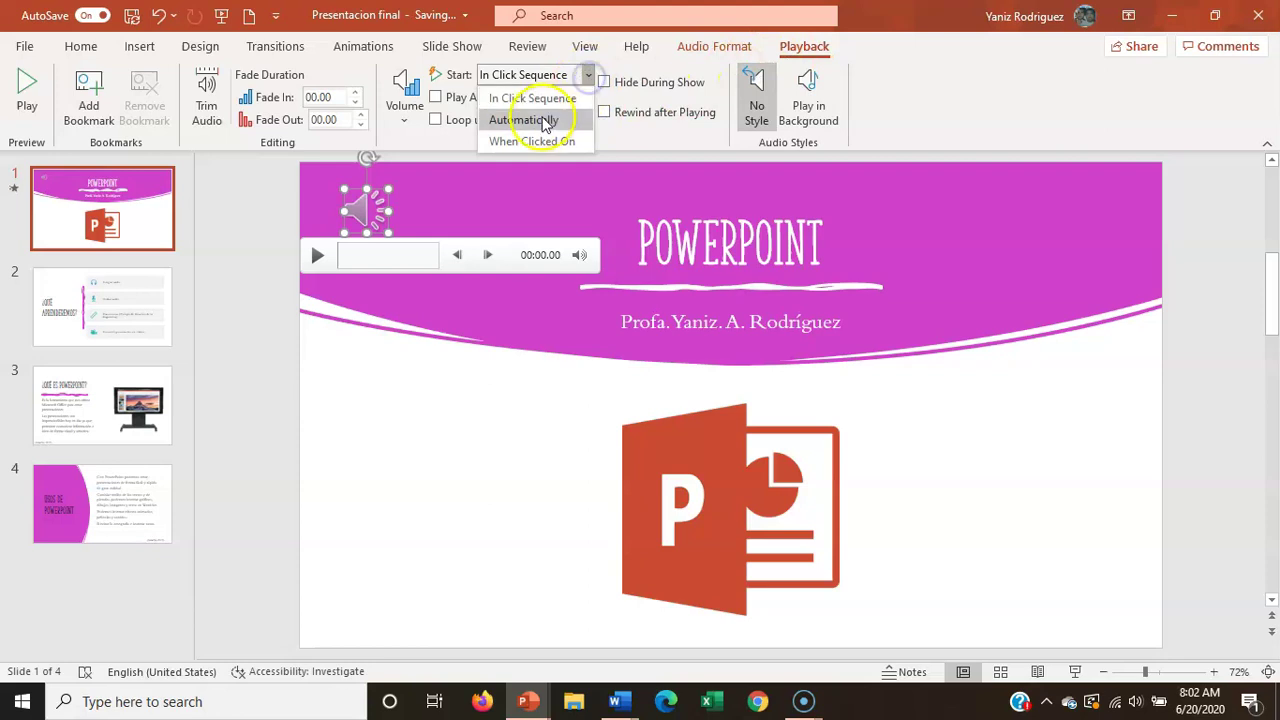
pyautogui.click(545, 120)
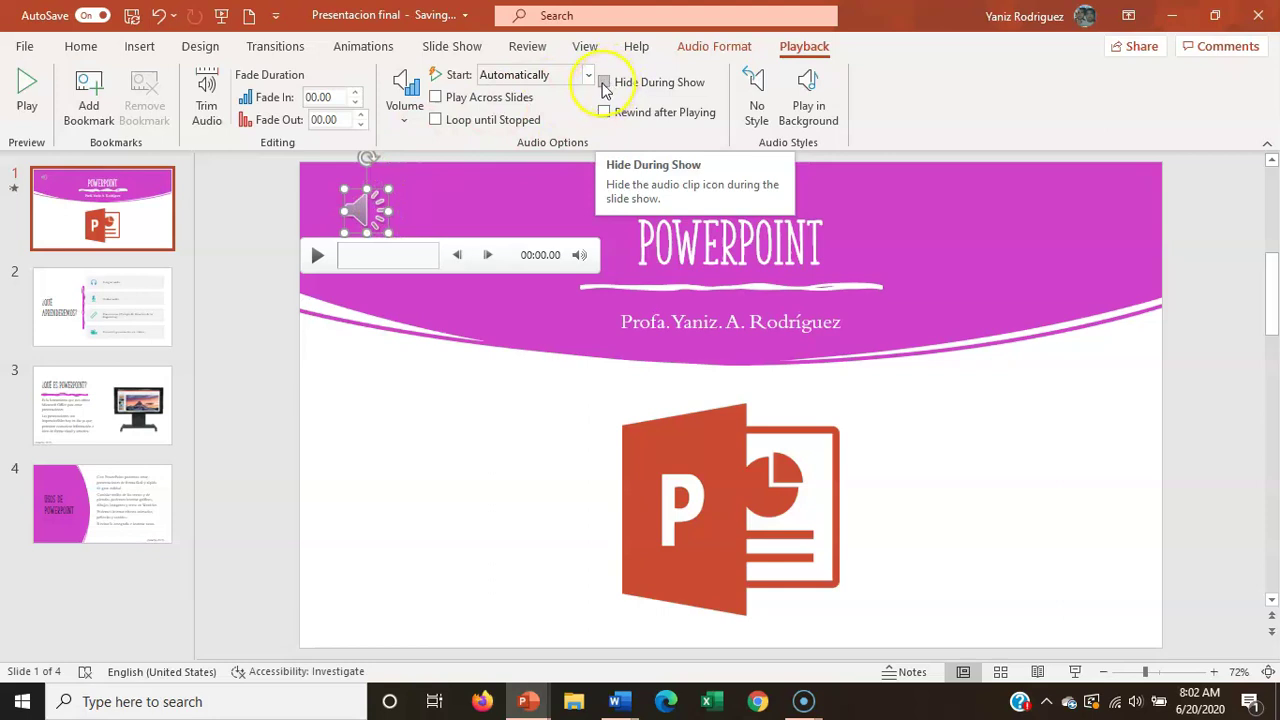
pyautogui.click(604, 84)
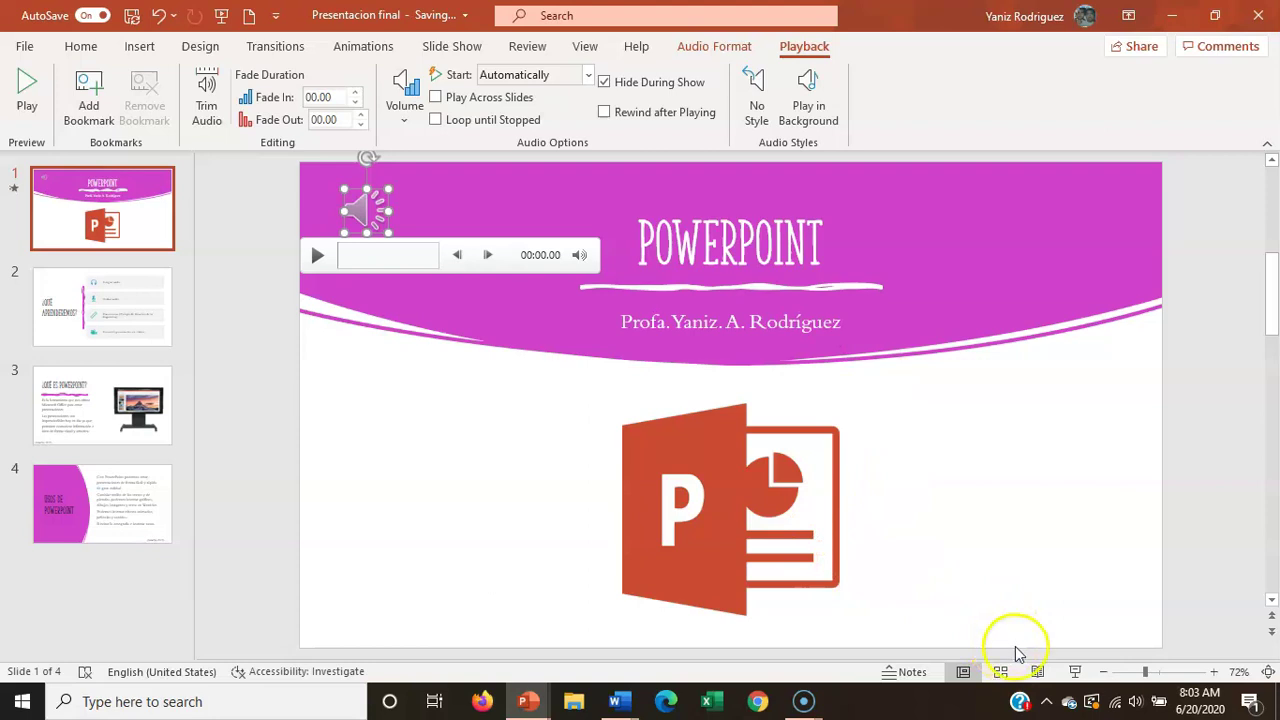
pyautogui.click(1075, 671)
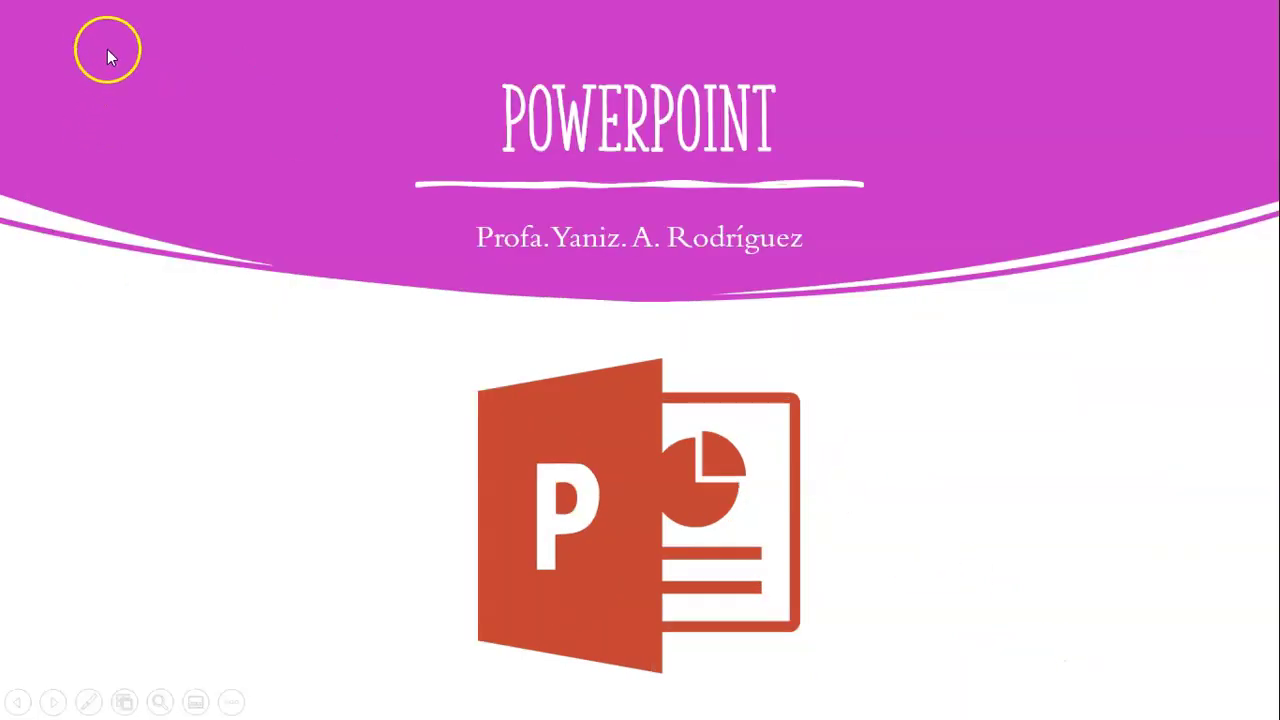
pyautogui.press('Escape')
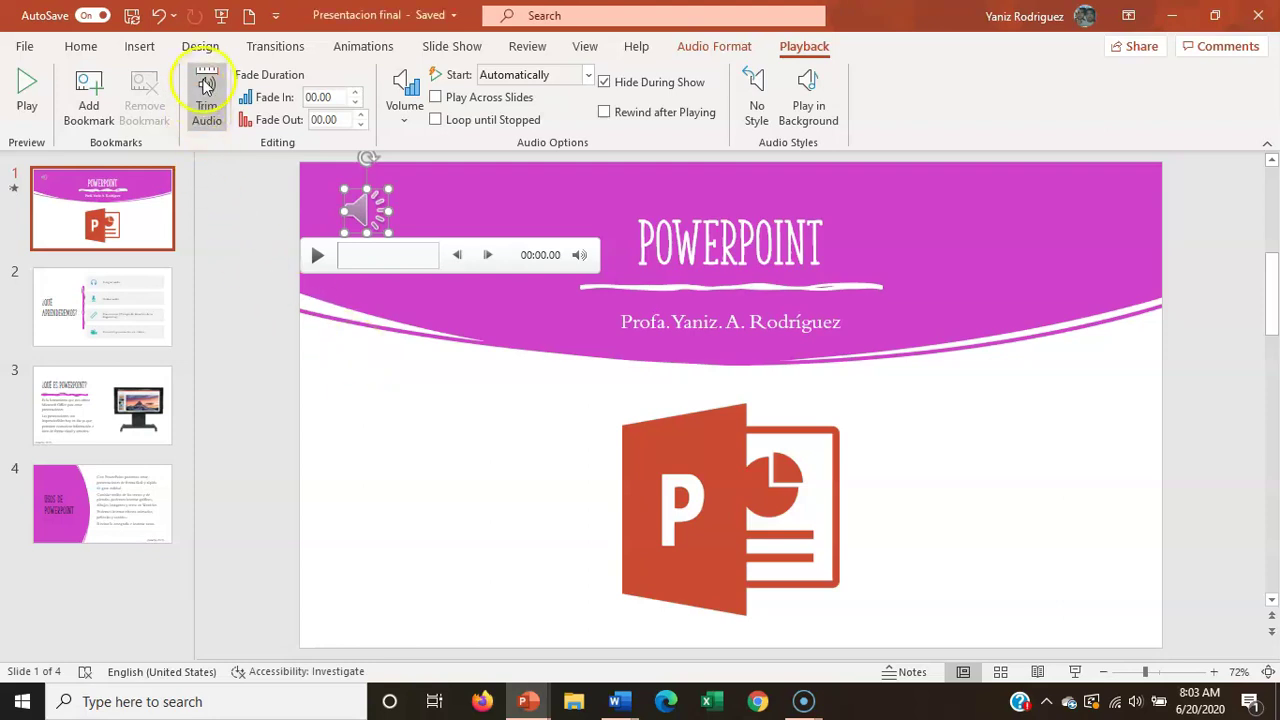
# Step: Apply a Push transition with a 01.00-second duration to the title slide
pyautogui.click(268, 53)
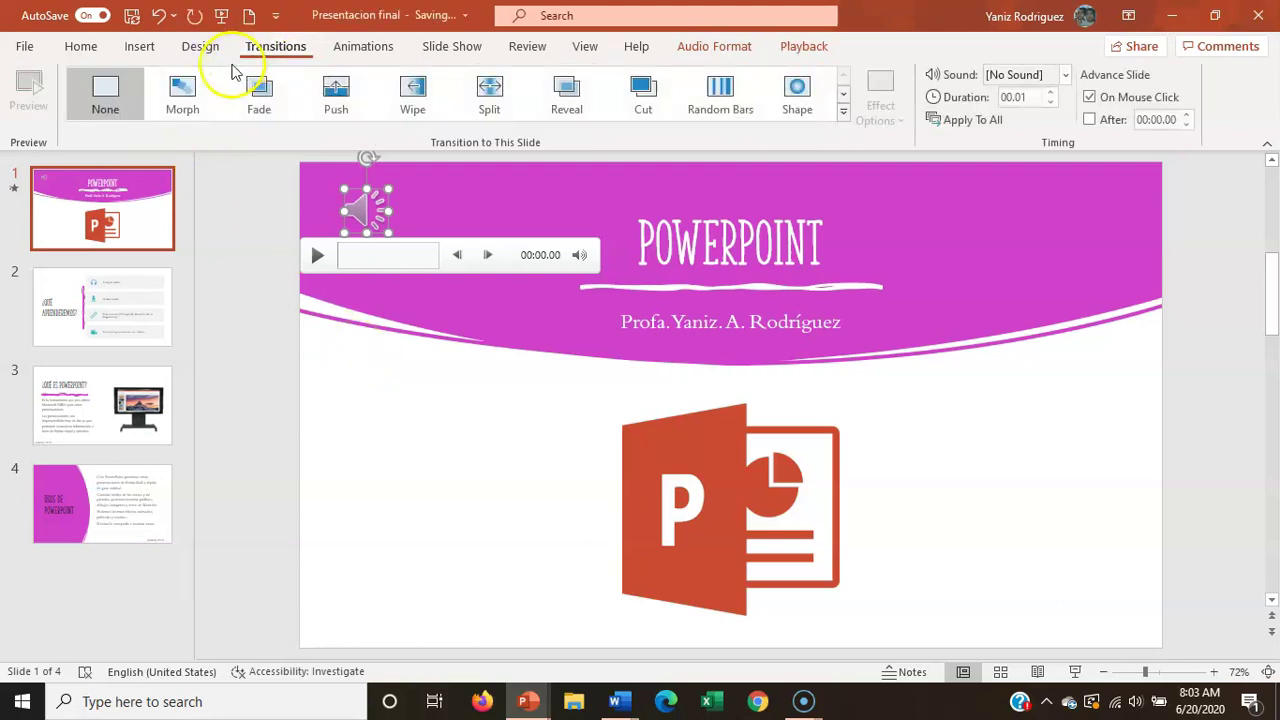
pyautogui.click(843, 111)
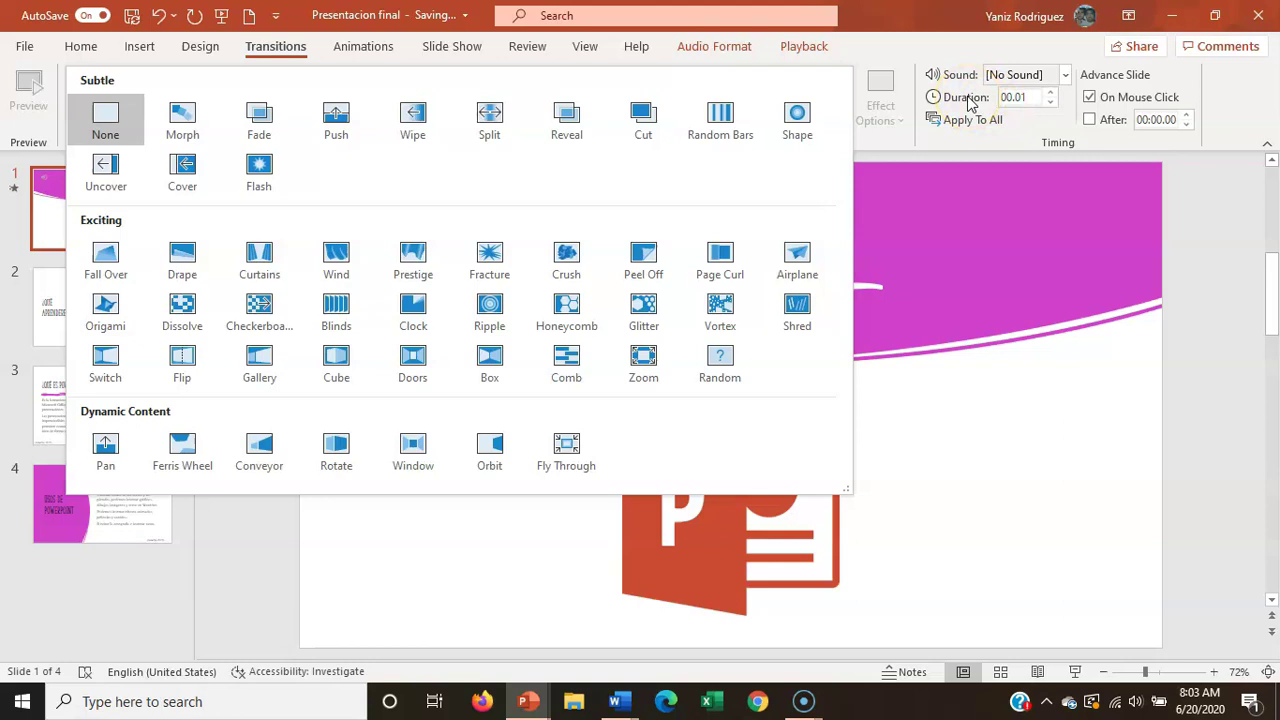
pyautogui.click(1014, 99)
pyautogui.click(1036, 103)
pyautogui.click(1050, 92)
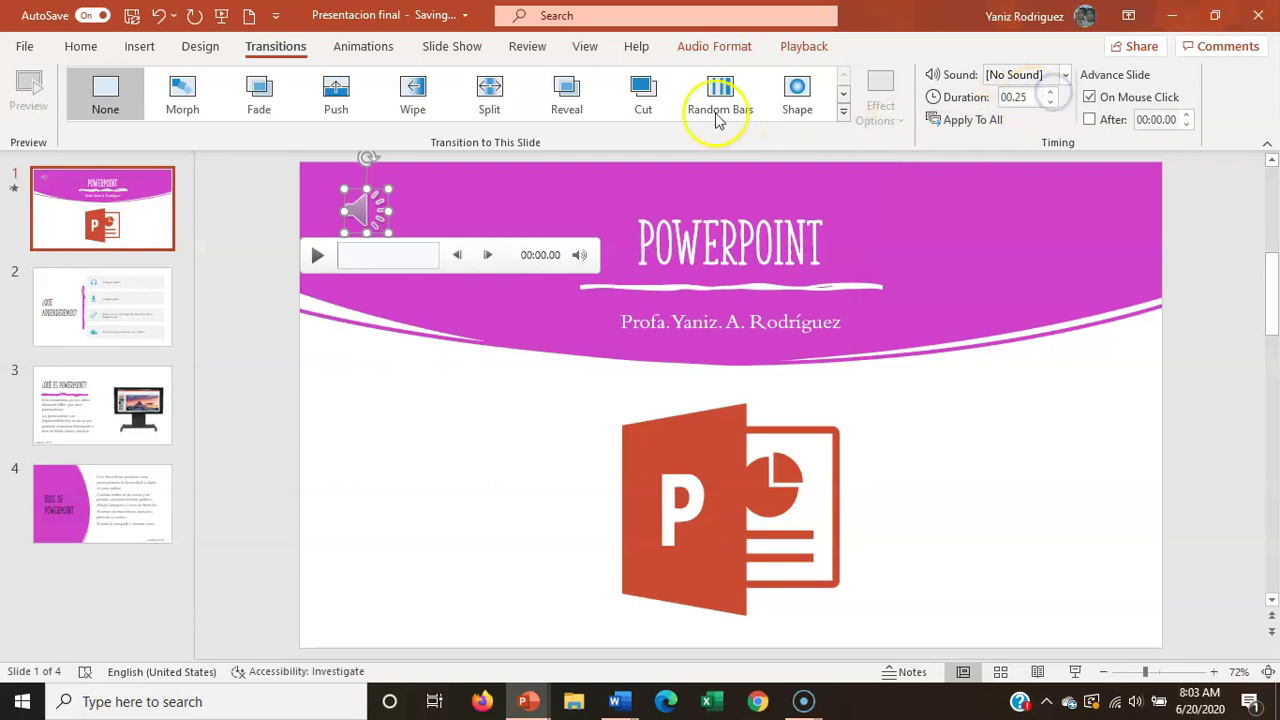
pyautogui.click(336, 95)
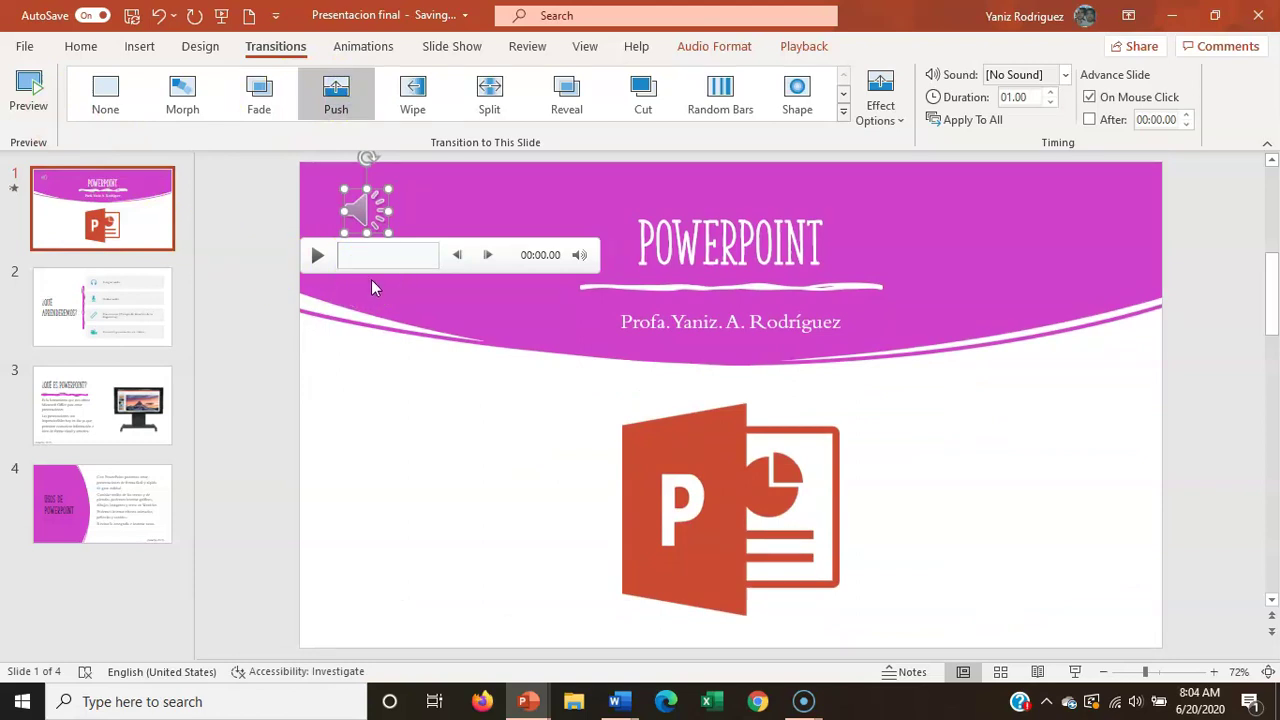
pyautogui.click(198, 277)
# Step: Set up a Create a Video export at HD (720p) with 03.00 seconds per slide
pyautogui.click(25, 50)
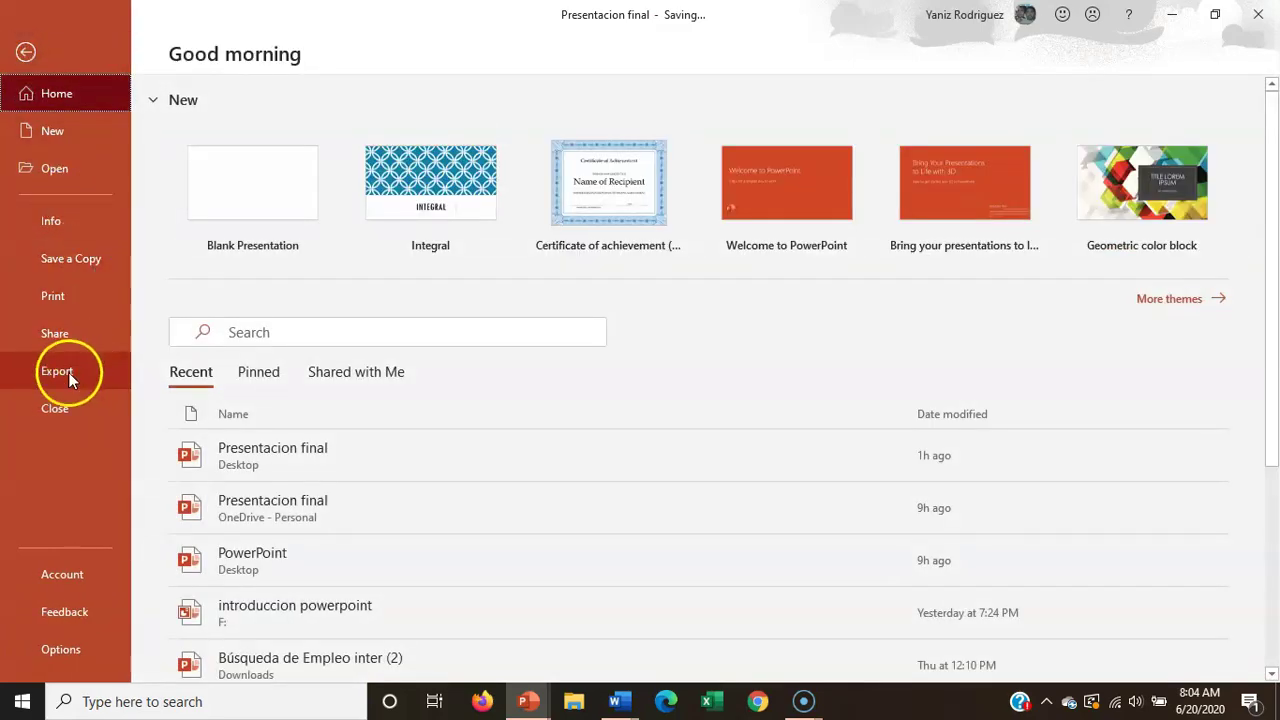
pyautogui.click(68, 372)
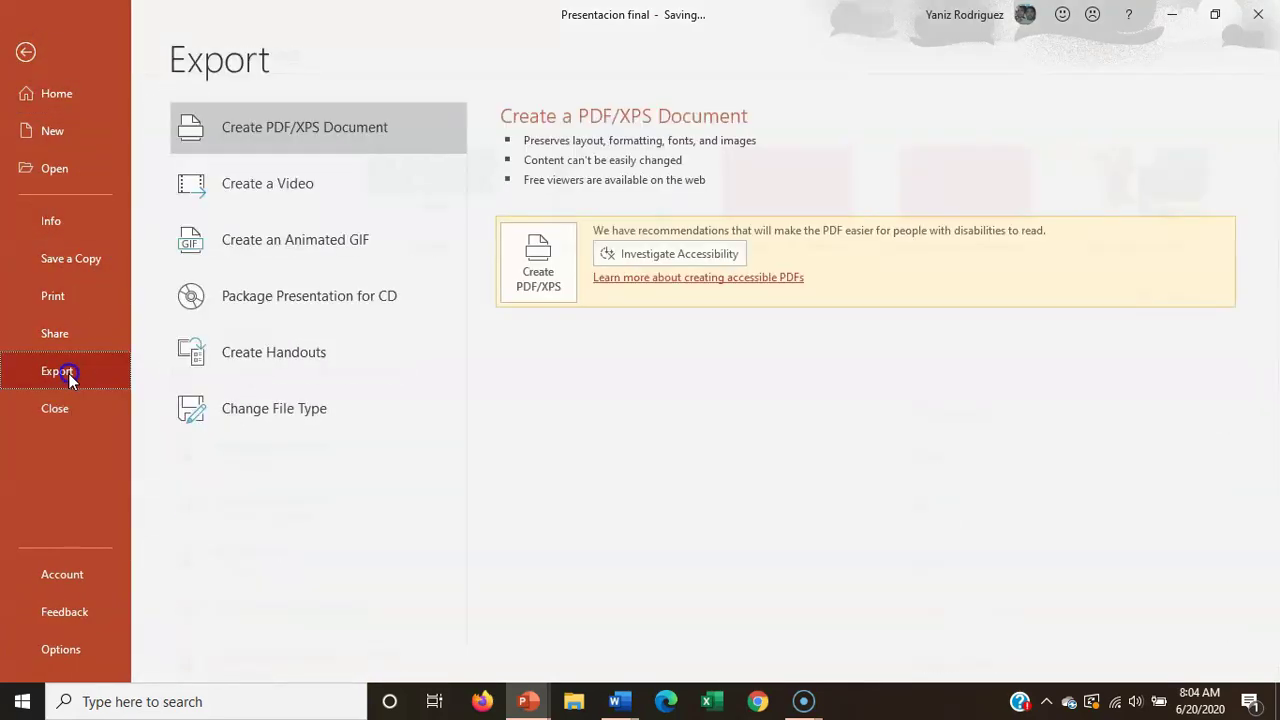
pyautogui.click(245, 190)
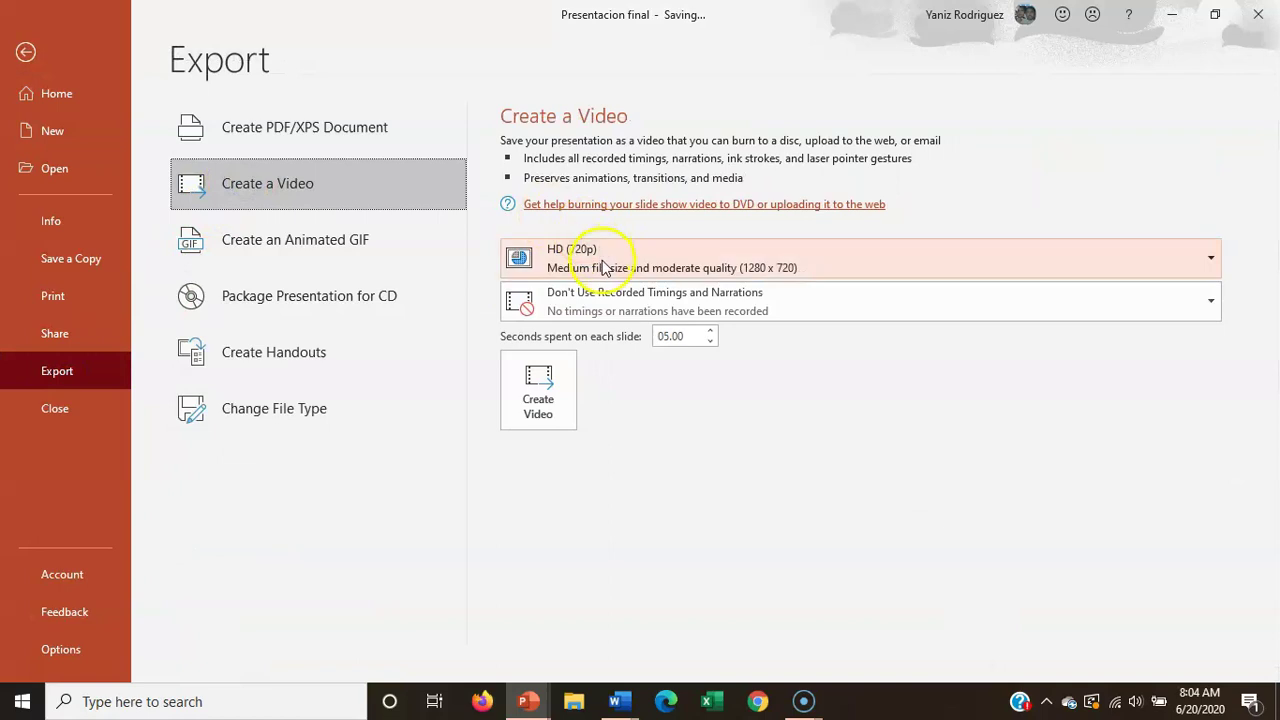
pyautogui.click(603, 262)
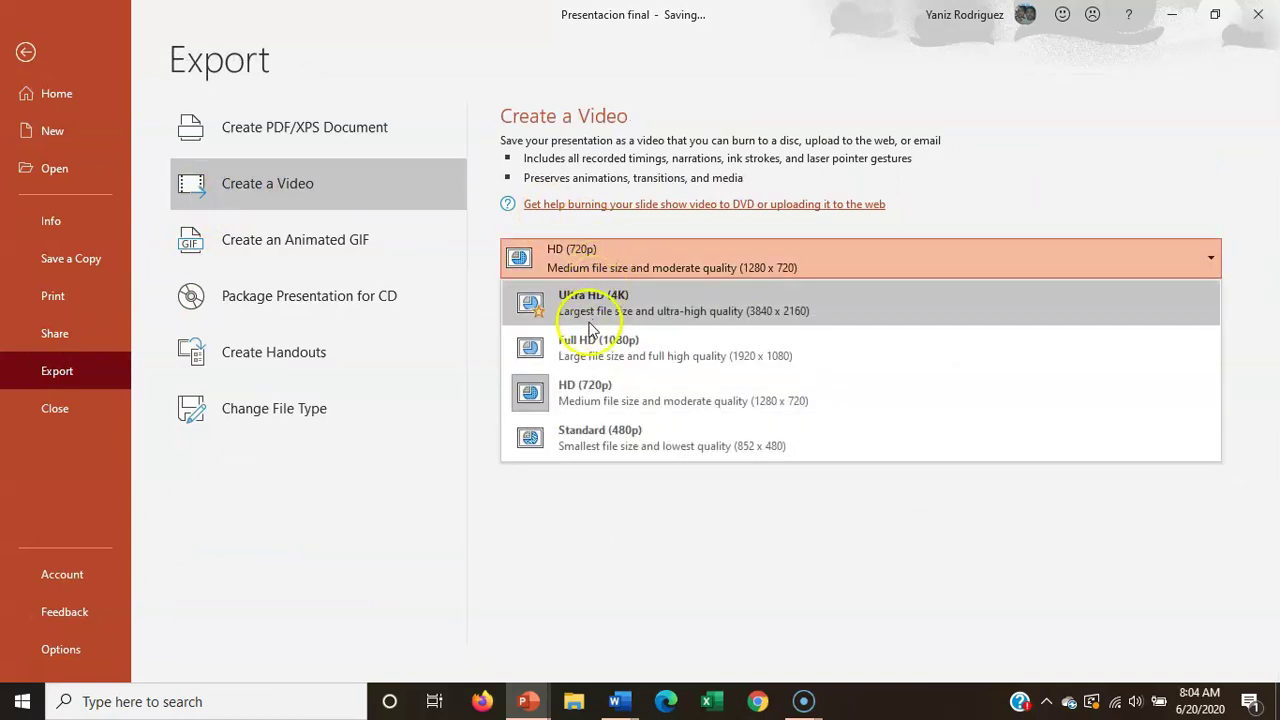
pyautogui.click(579, 395)
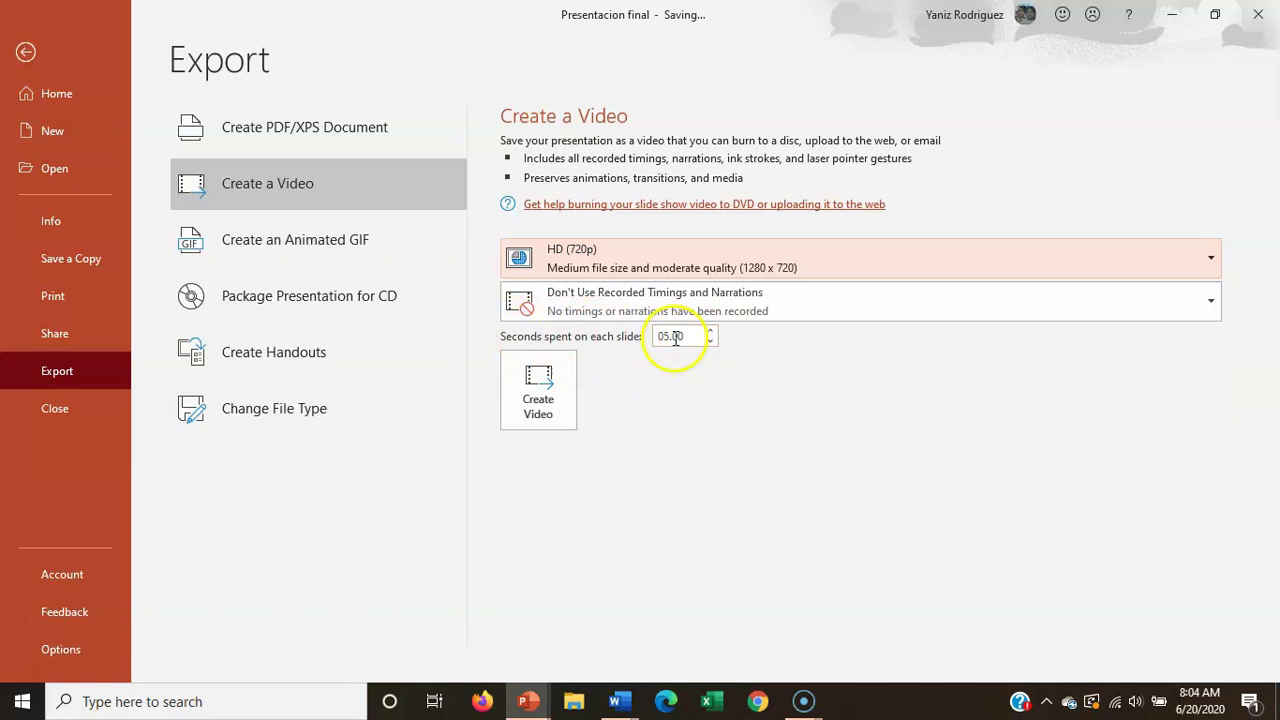
pyautogui.click(710, 341)
pyautogui.click(710, 341)
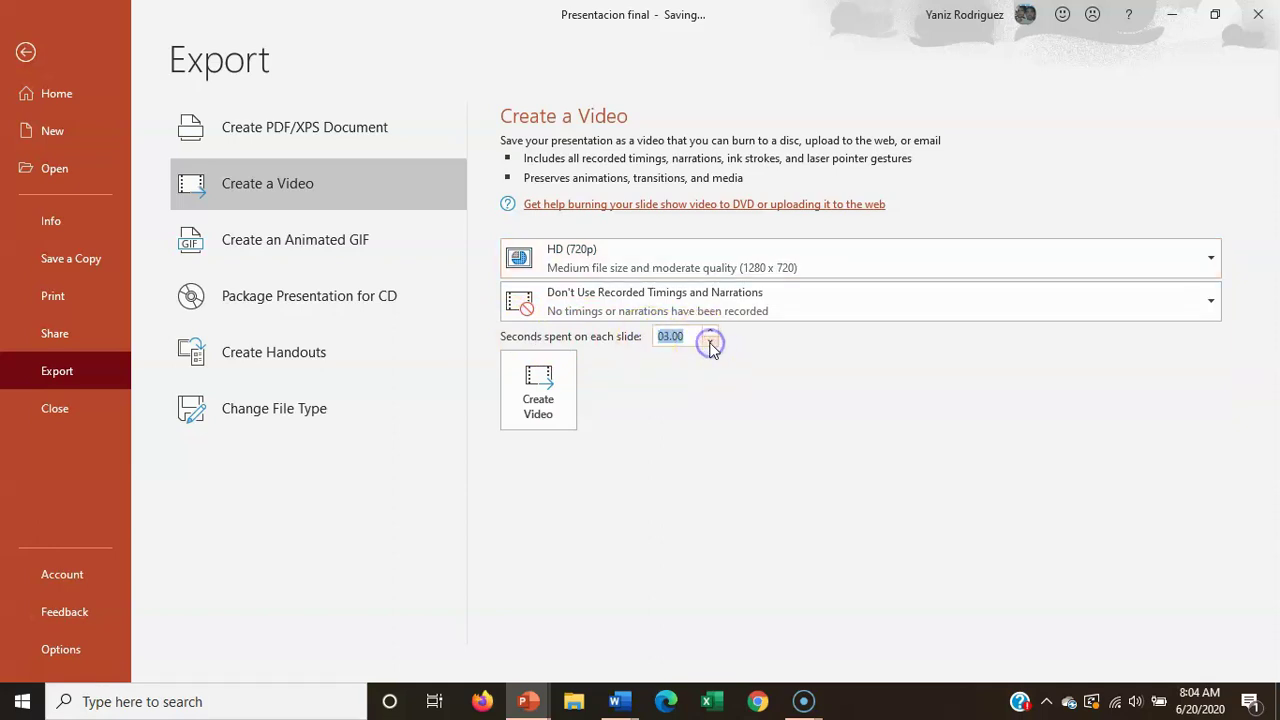
pyautogui.click(534, 377)
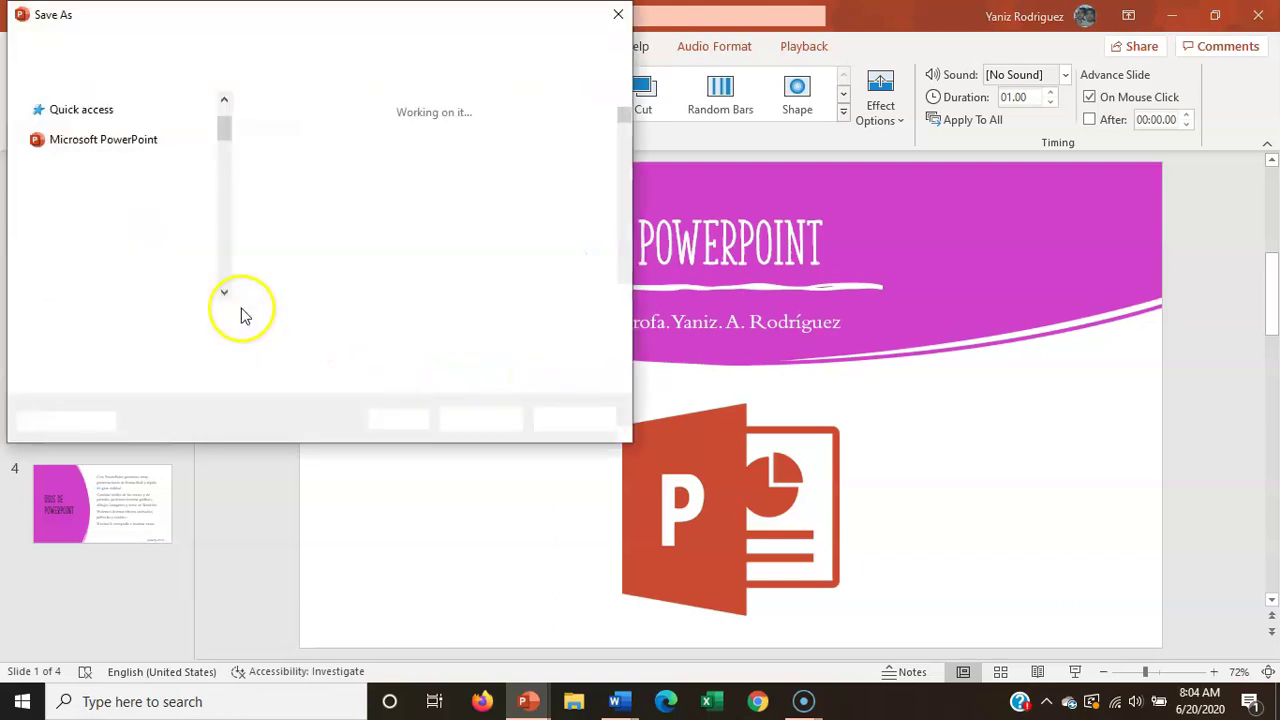
# Step: Save the video as MPEG-4 'Presentacion final 1' and minimize PowerPoint
pyautogui.click(233, 320)
pyautogui.doubleClick(233, 320)
pyautogui.doubleClick(233, 320)
pyautogui.click(233, 320)
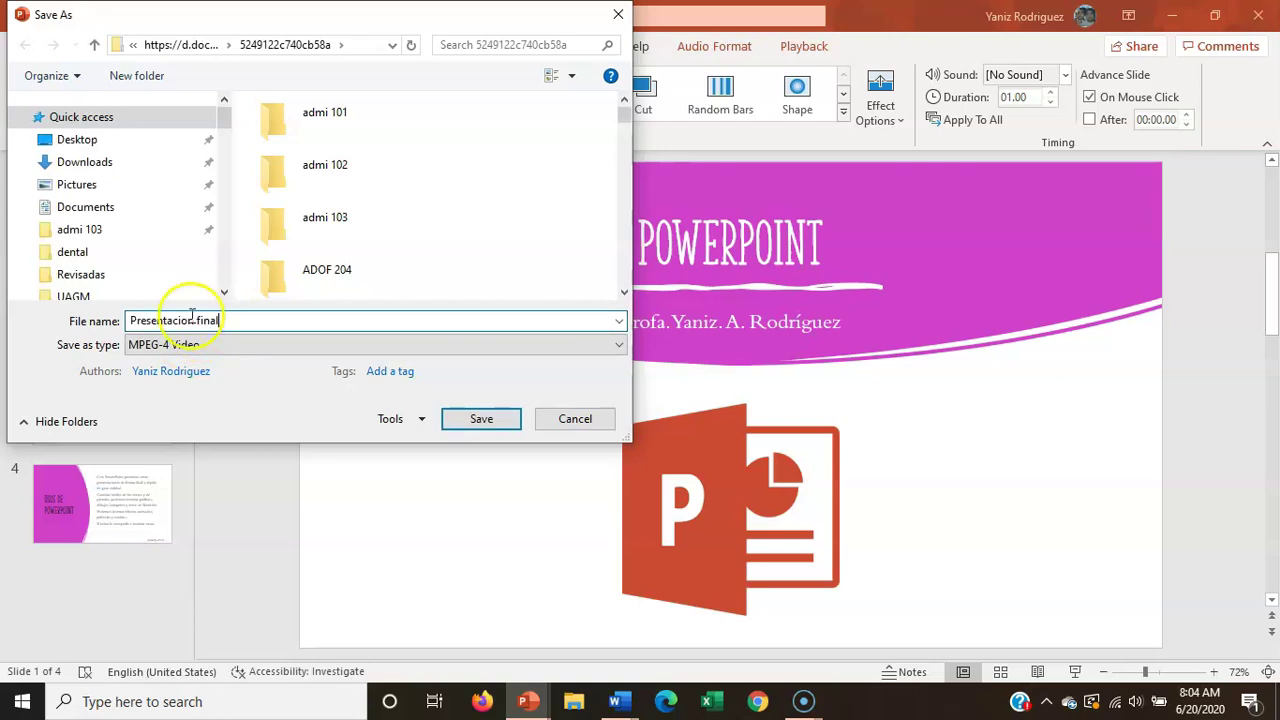
pyautogui.write(' 1')
pyautogui.click(482, 419)
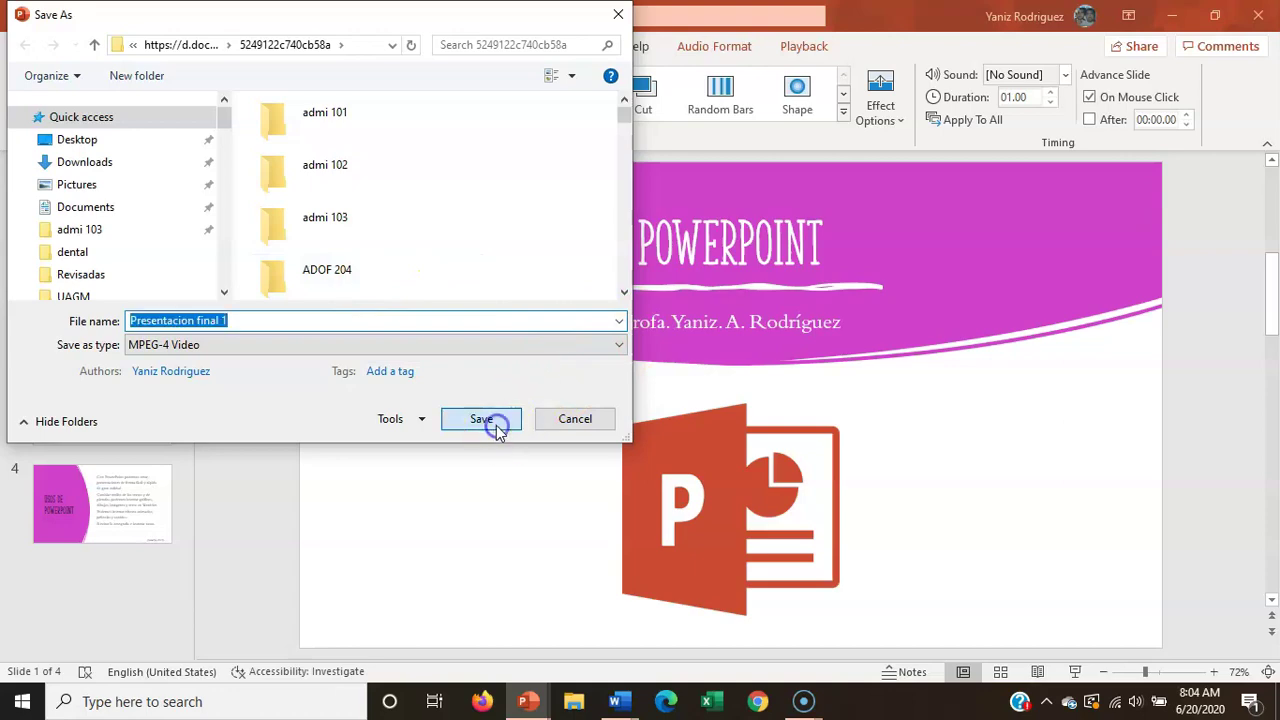
pyautogui.click(1172, 15)
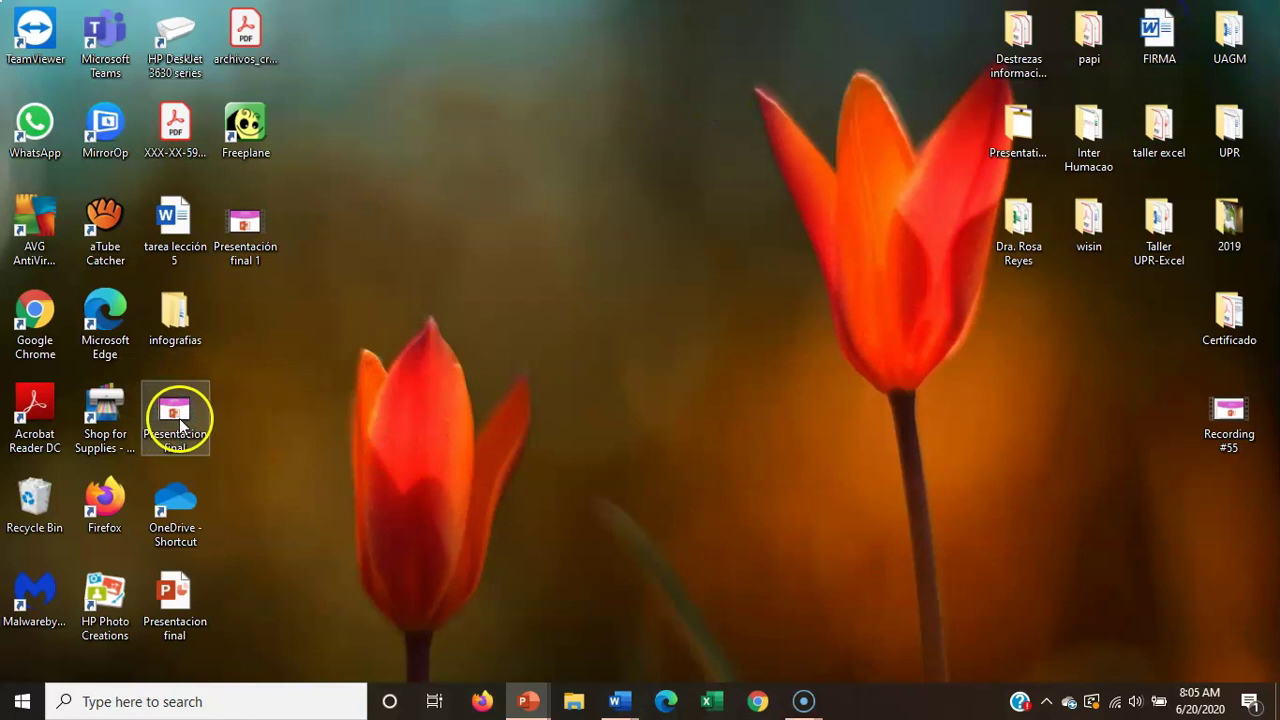
pyautogui.doubleClick(173, 412)
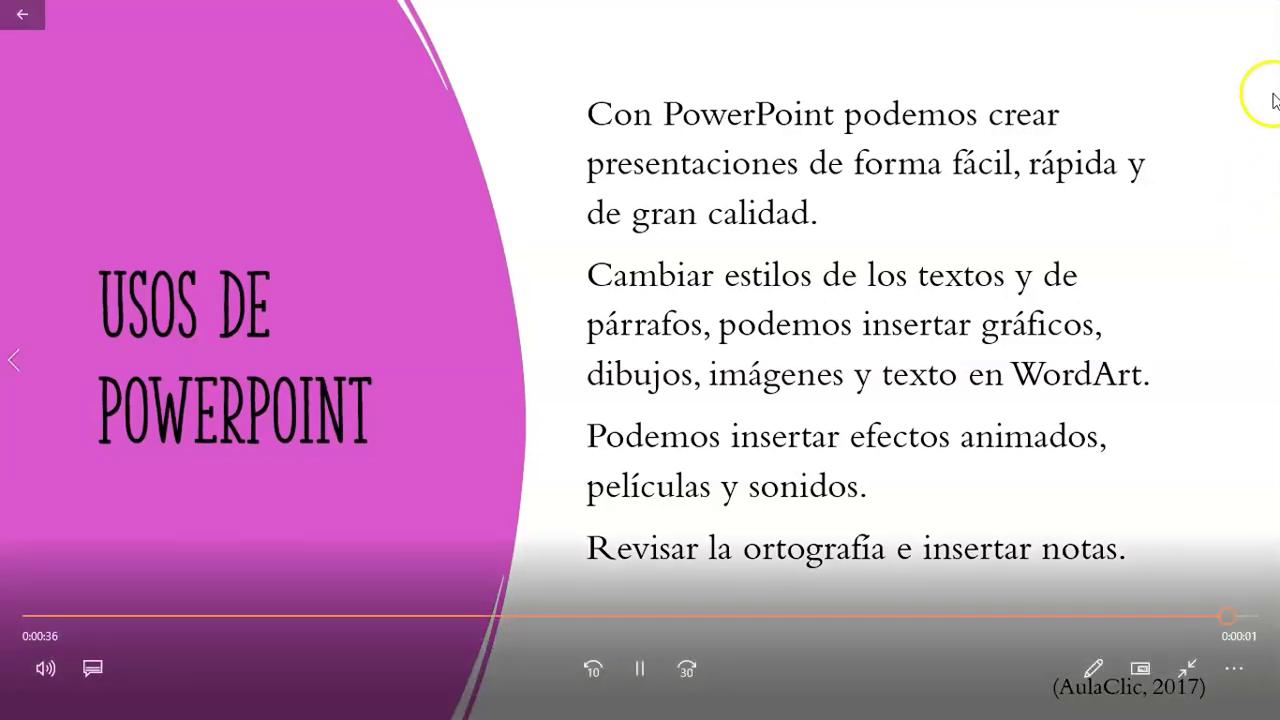
pyautogui.click(1258, 14)
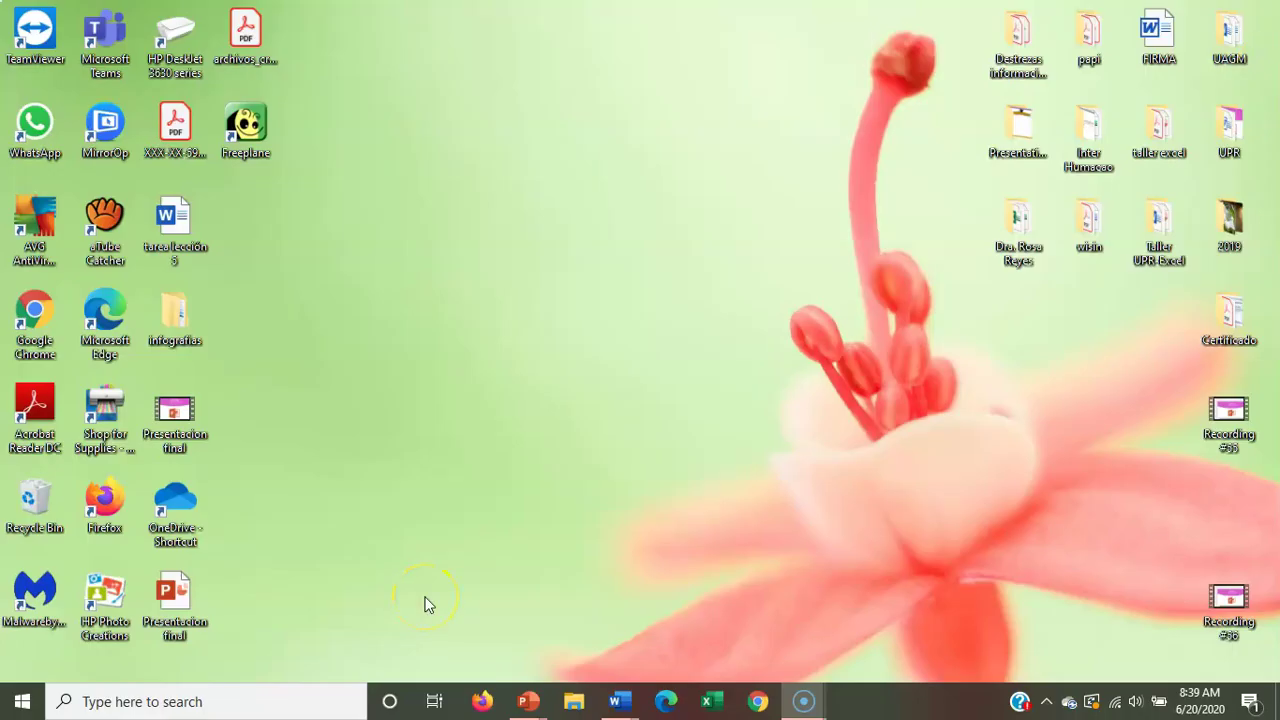